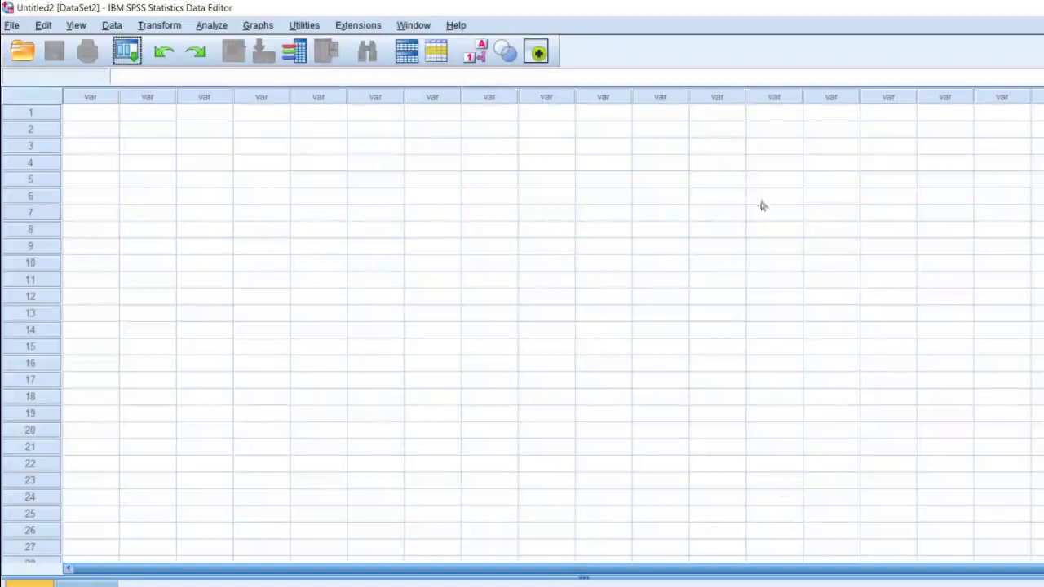
# Step: Open the data file data ujiasumsirev.sav from the tutorial folder
pyautogui.click(12, 25)
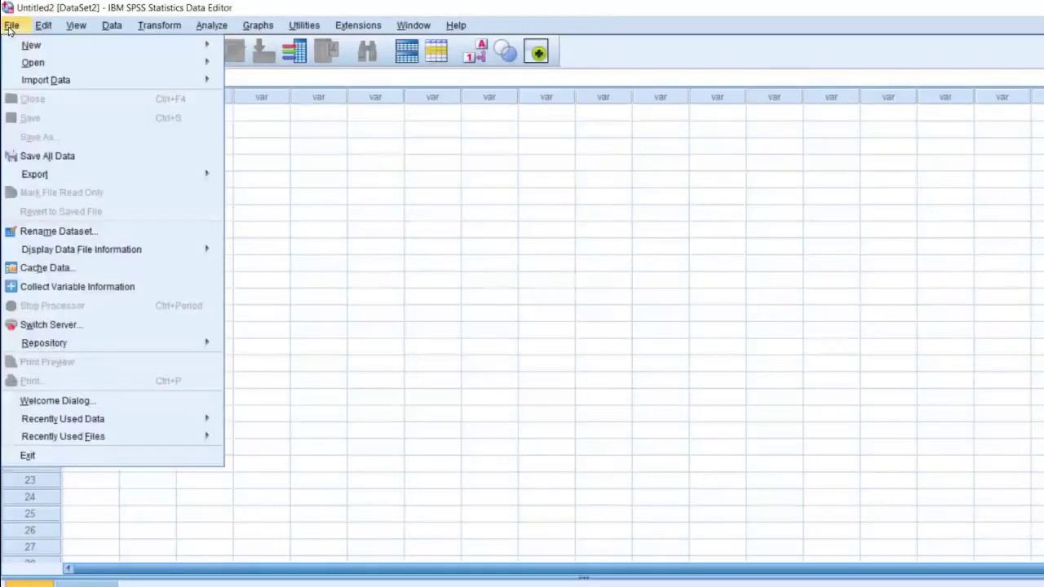
pyautogui.moveTo(41, 67)
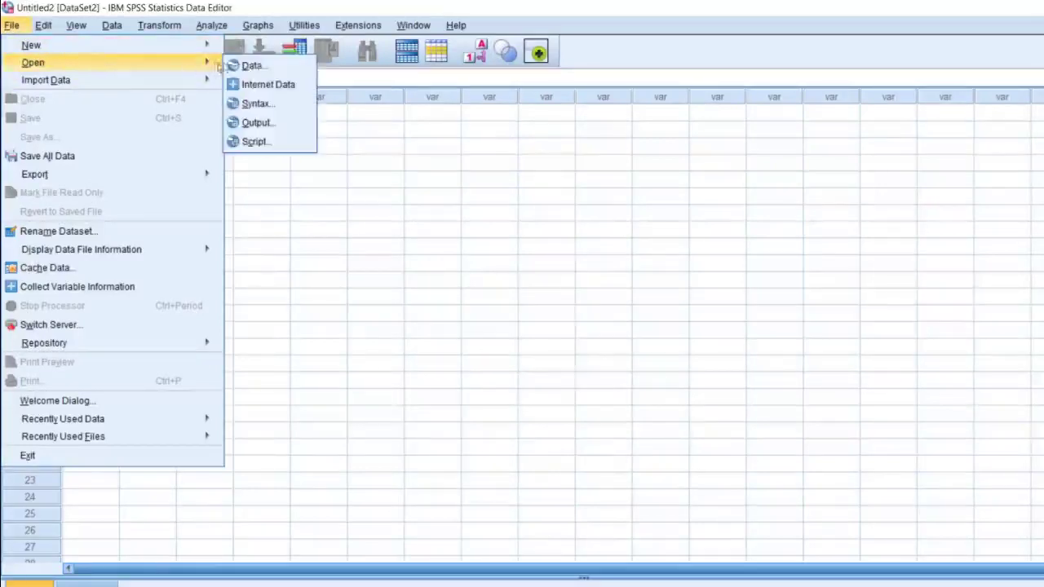
pyautogui.click(270, 72)
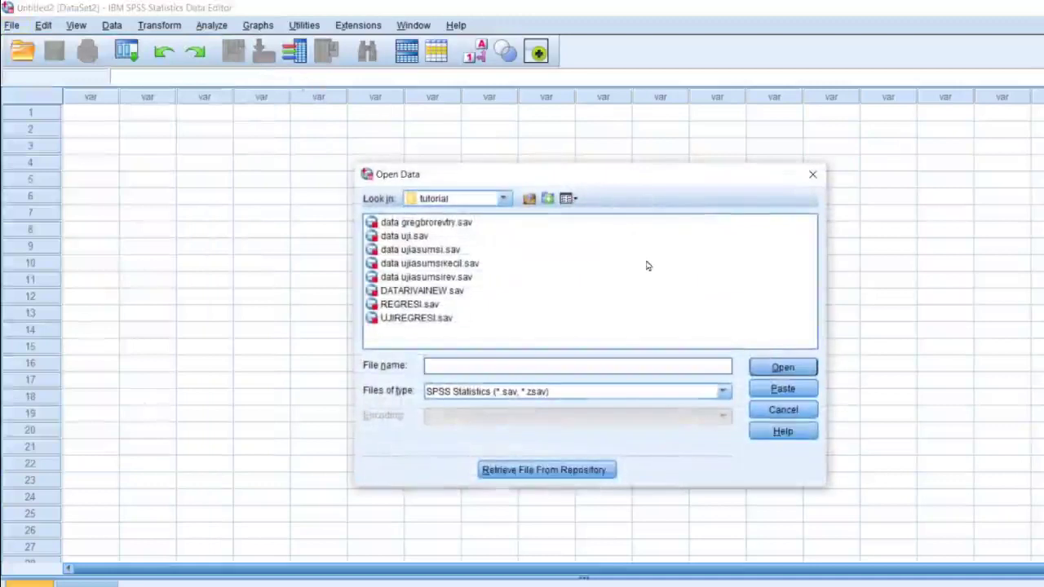
pyautogui.click(425, 279)
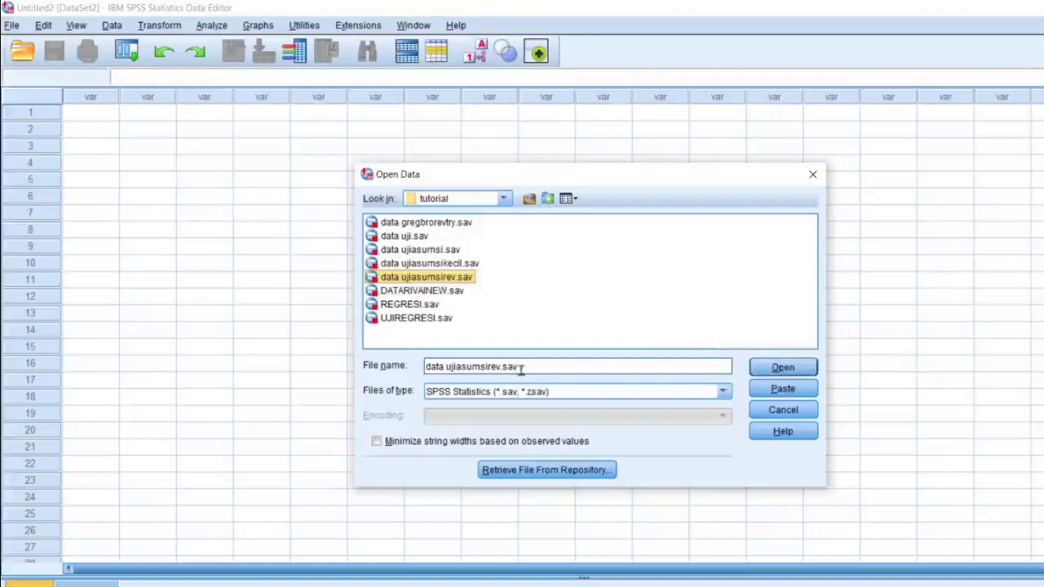
pyautogui.click(782, 368)
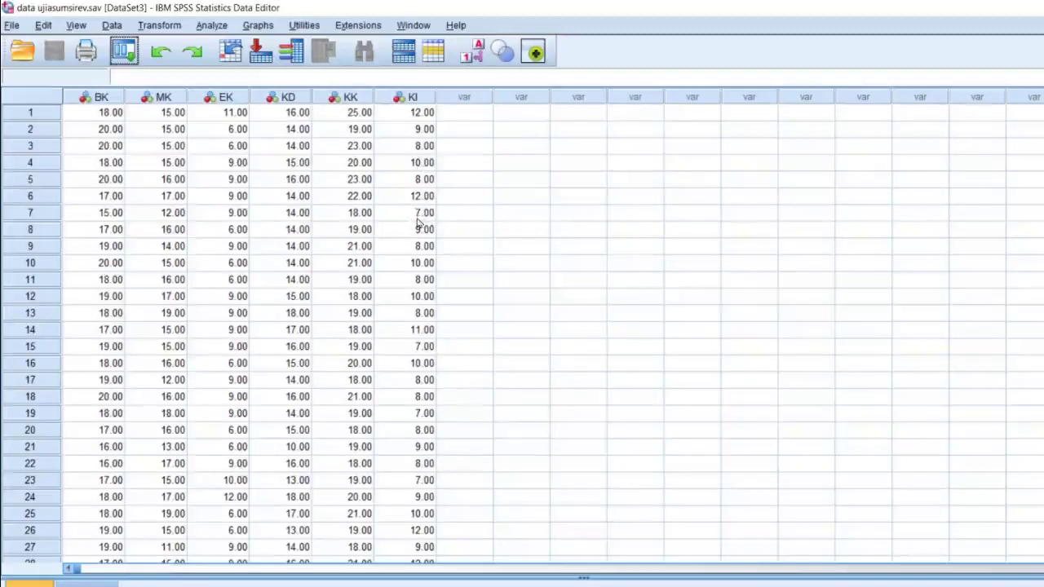
# Step: Set up a linear regression with BK, MK, EK, KD and KK as independent variables and KI as the dependent variable
pyautogui.click(214, 26)
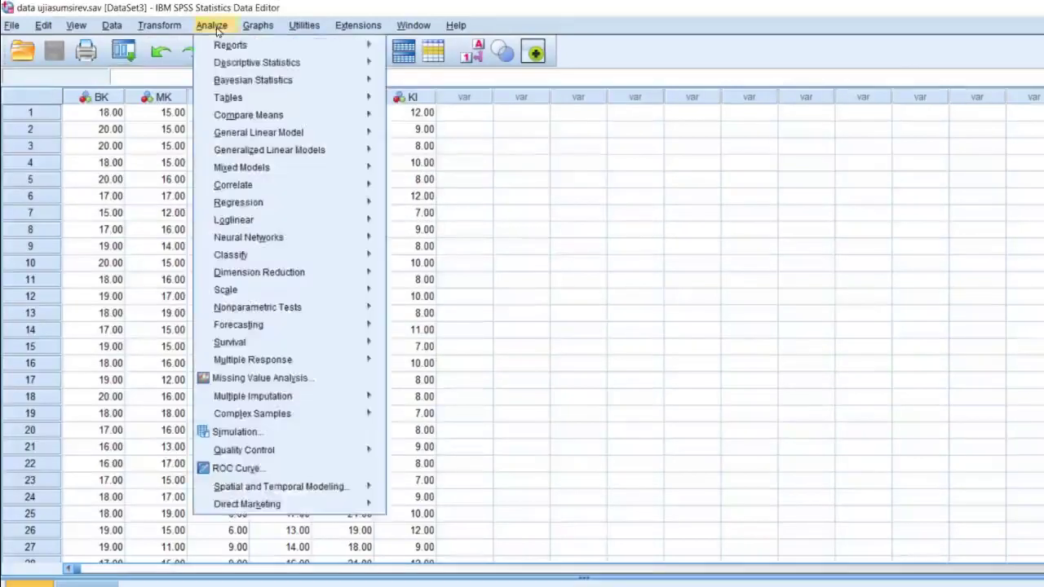
pyautogui.moveTo(269, 209)
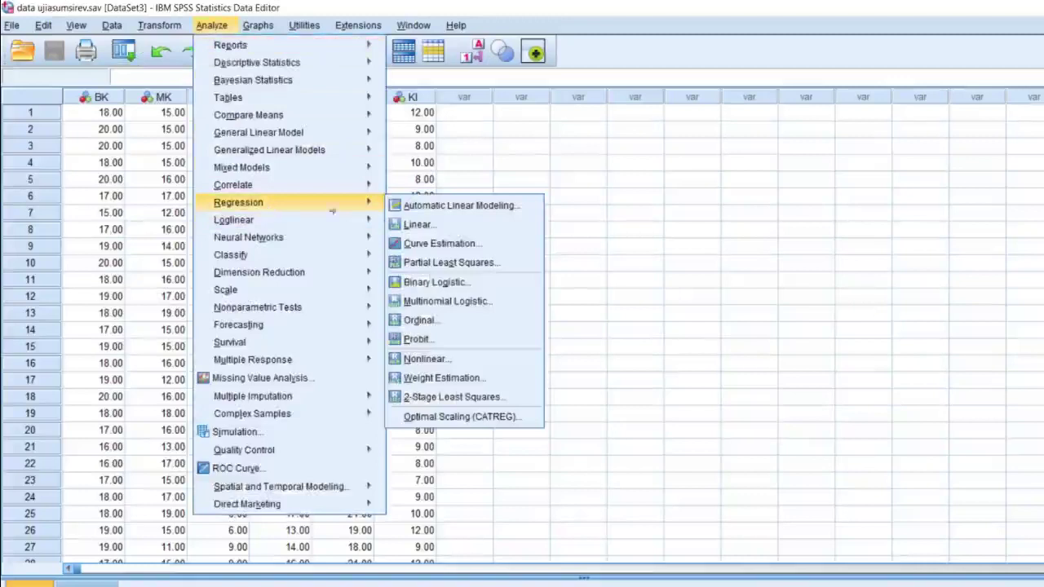
pyautogui.click(453, 231)
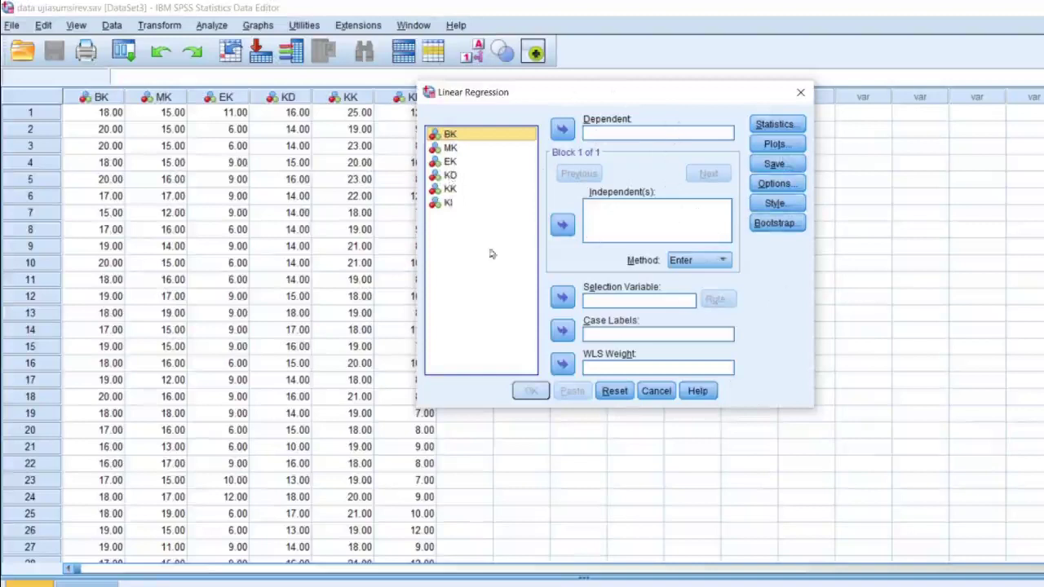
pyautogui.click(447, 203)
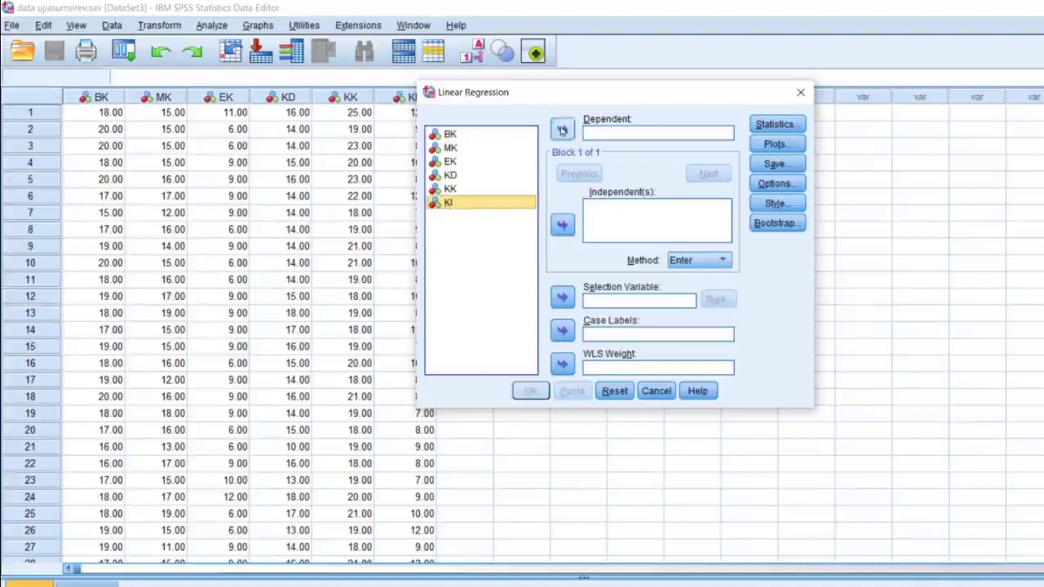
pyautogui.click(449, 137)
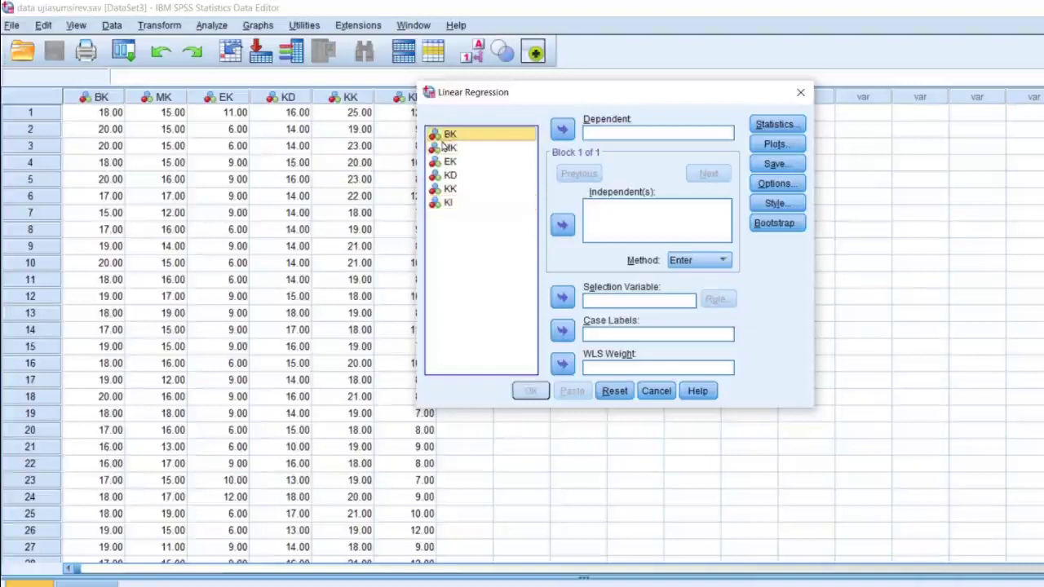
pyautogui.hotkey('shift', 'Down')
pyautogui.hotkey('shift', 'Down')
pyautogui.hotkey('shift', 'Down')
pyautogui.hotkey('shift', 'Down')
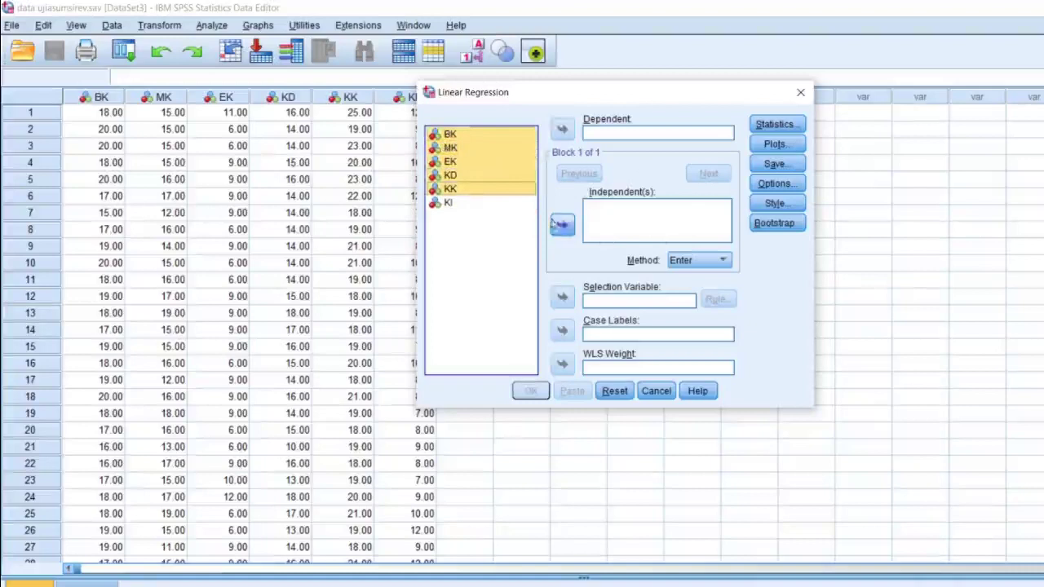
pyautogui.click(563, 226)
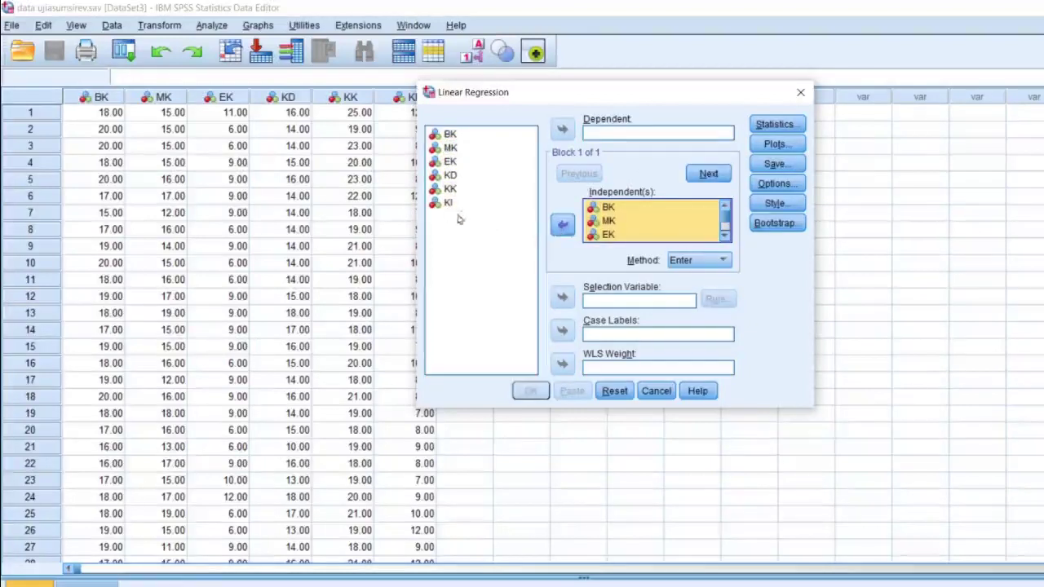
pyautogui.click(445, 204)
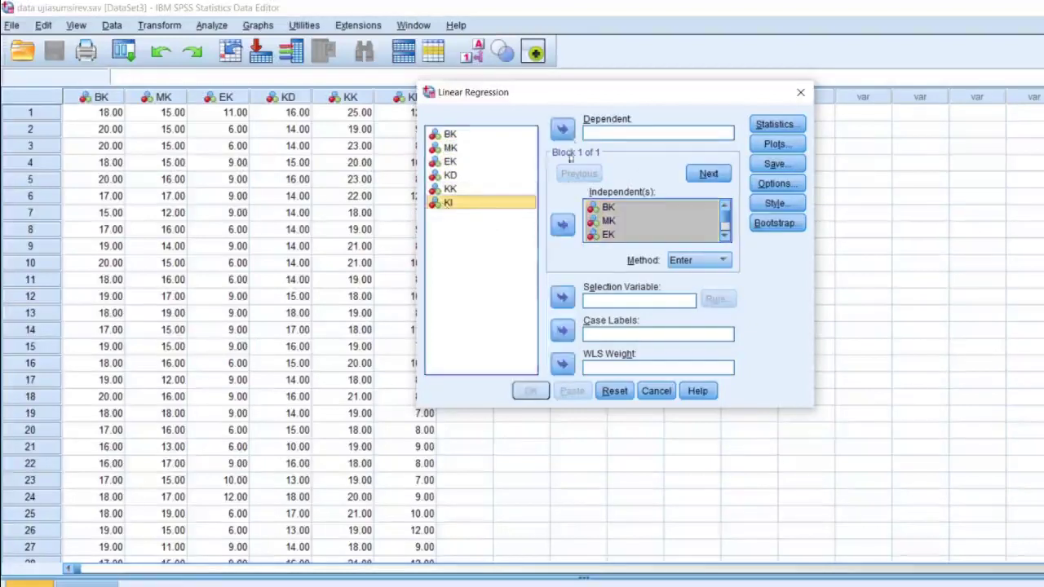
pyautogui.click(562, 130)
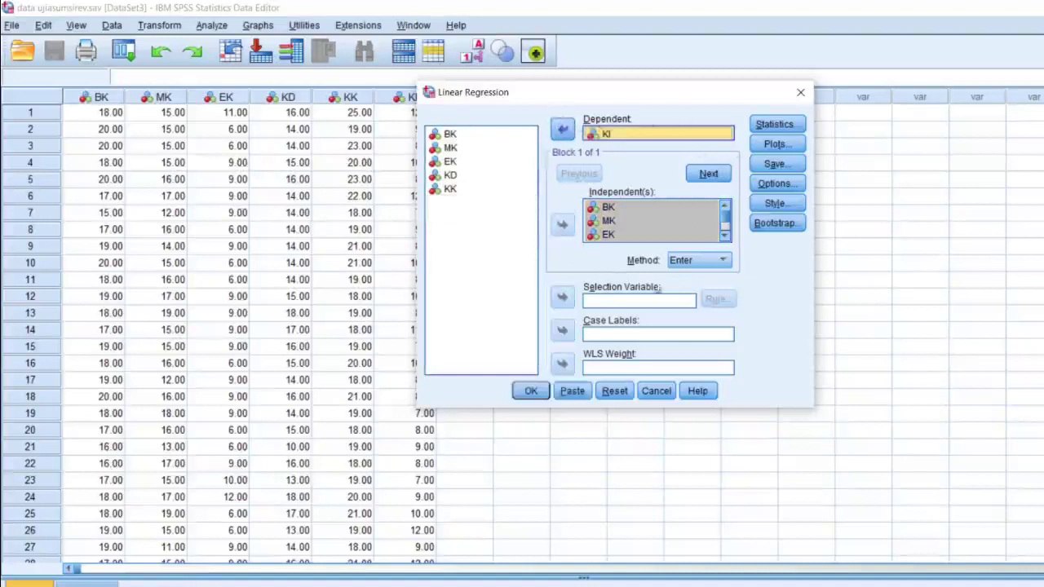
# Step: Add R squared change, part and partial correlations, collinearity diagnostics and Durbin-Watson to the regression statistics
pyautogui.click(794, 128)
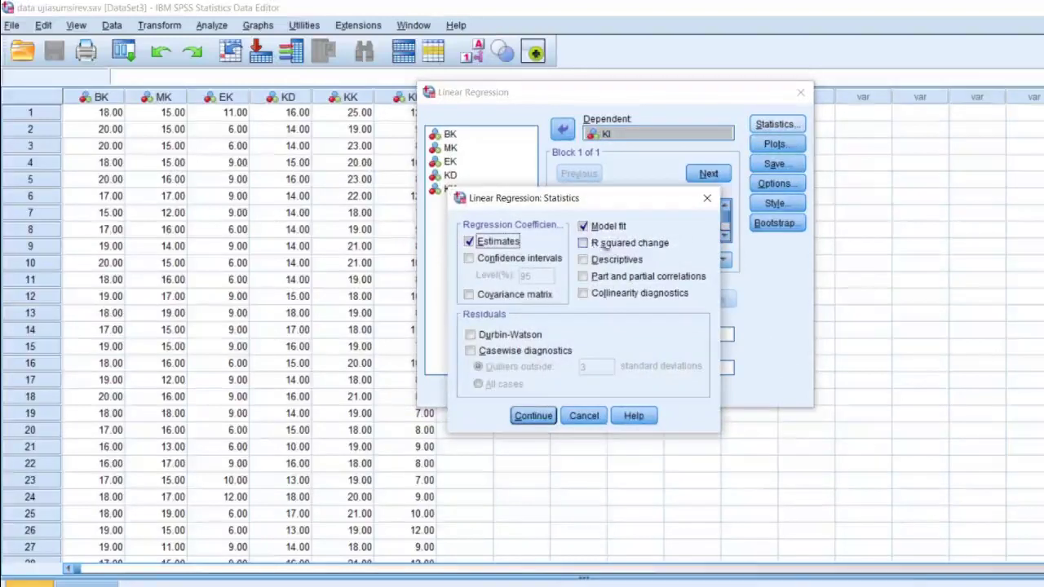
pyautogui.click(583, 244)
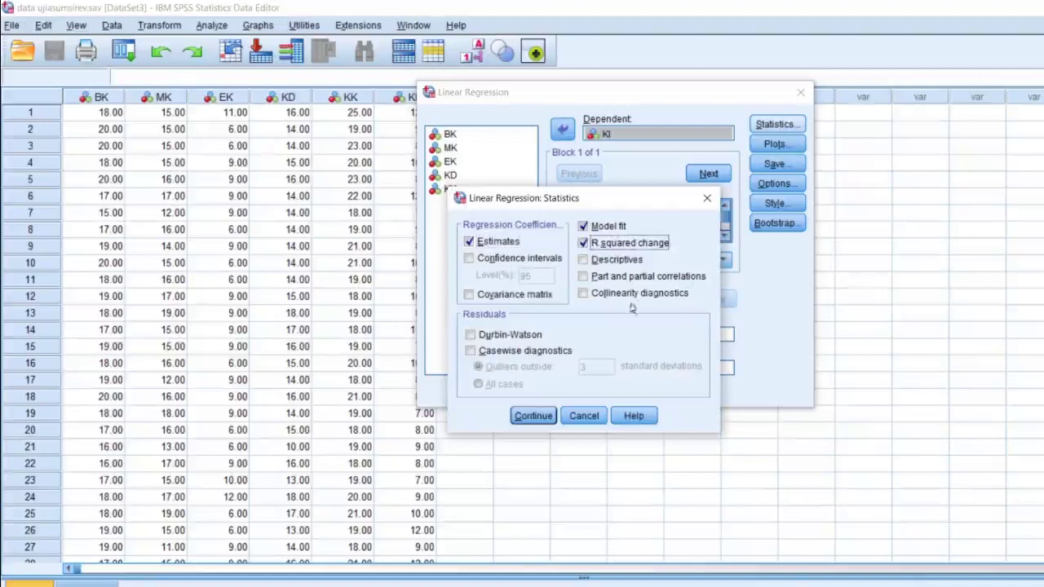
pyautogui.click(583, 278)
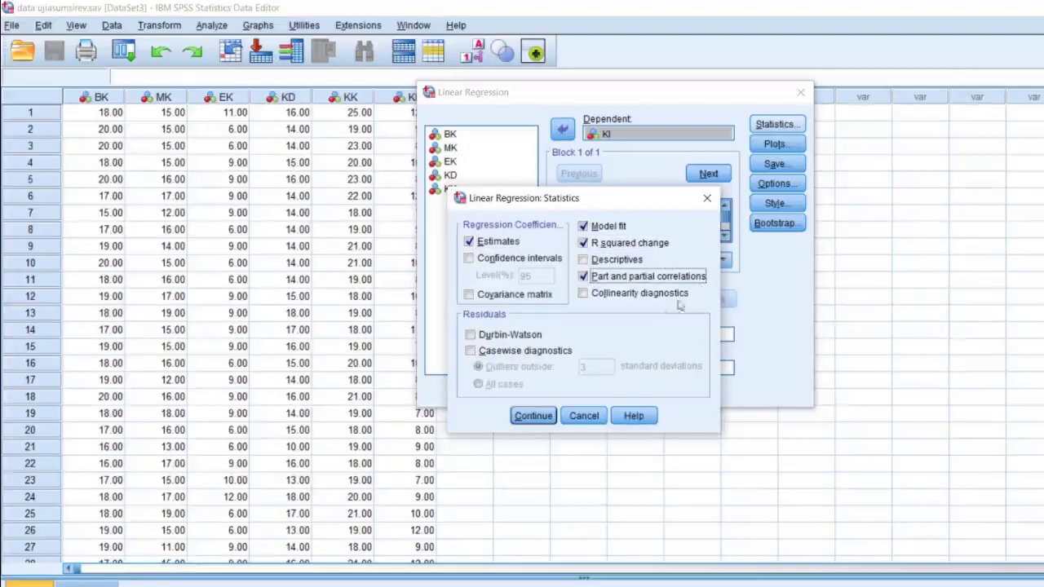
pyautogui.click(583, 293)
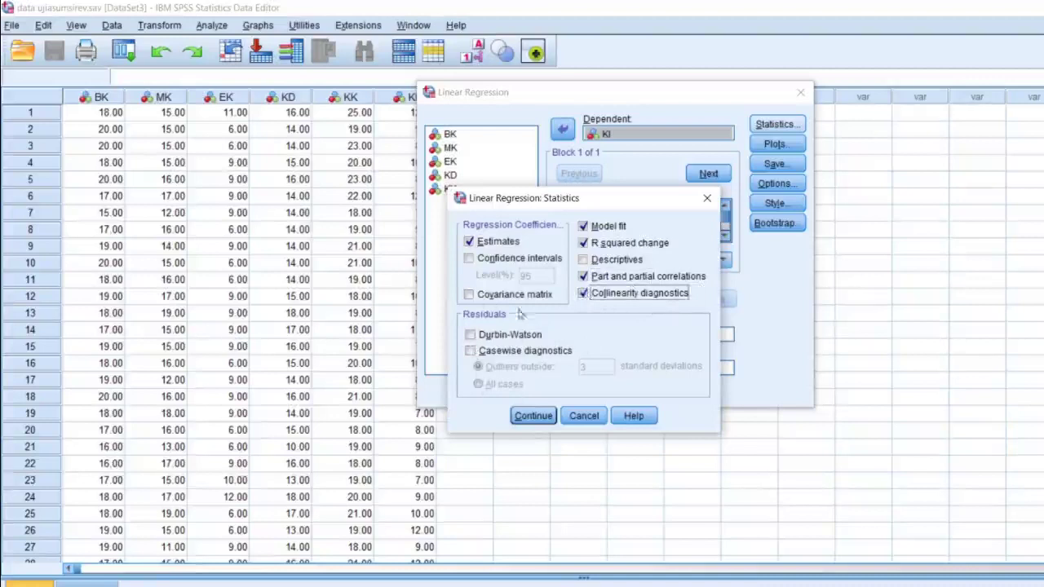
pyautogui.click(471, 336)
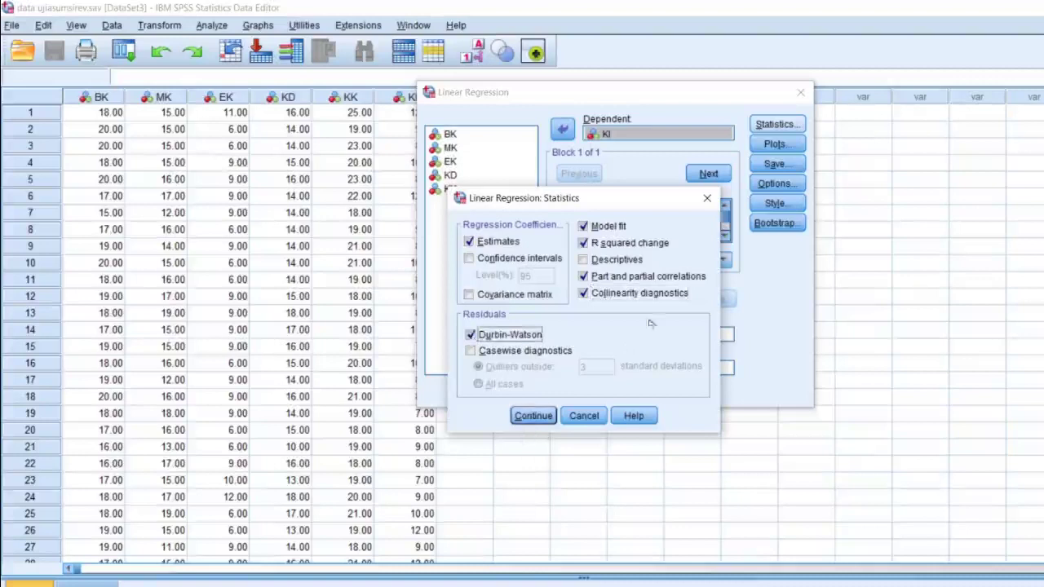
pyautogui.click(532, 416)
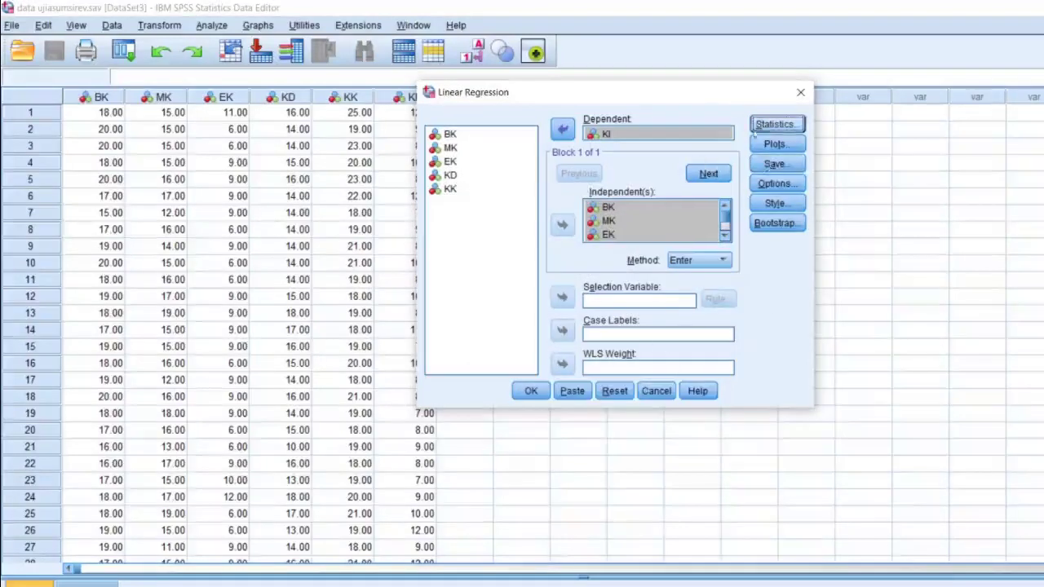
# Step: Request a scatterplot with *SRESID on Y and *ZPRED on X, plus a histogram and normal probability plot of the standardized residuals
pyautogui.click(795, 148)
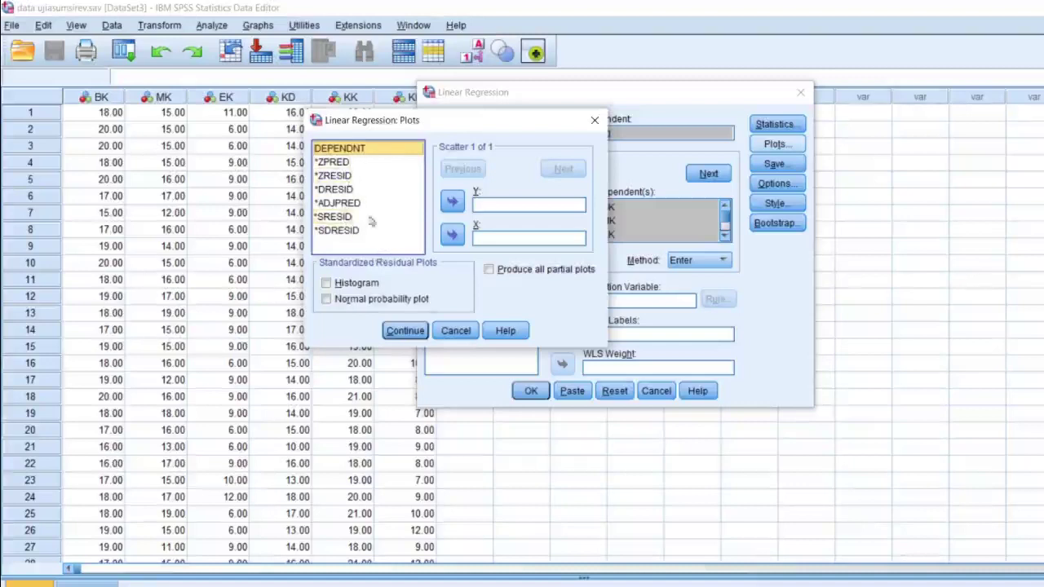
pyautogui.click(343, 217)
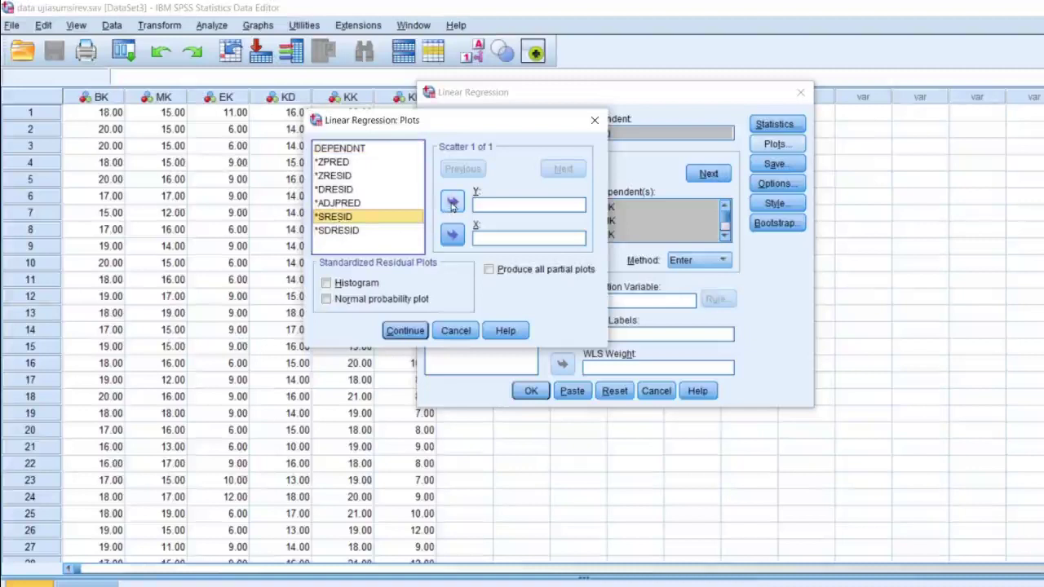
pyautogui.click(453, 203)
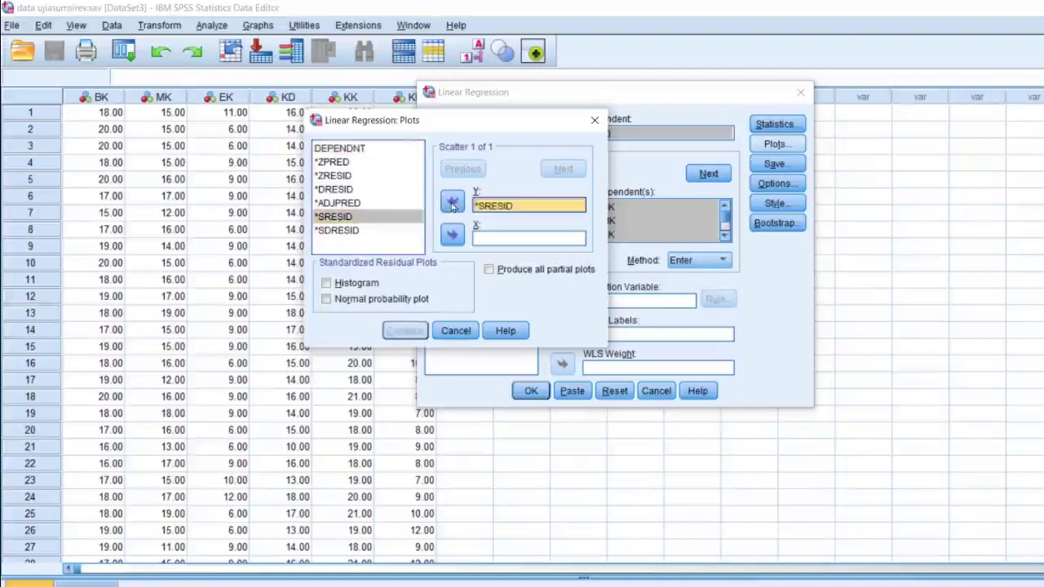
pyautogui.click(344, 164)
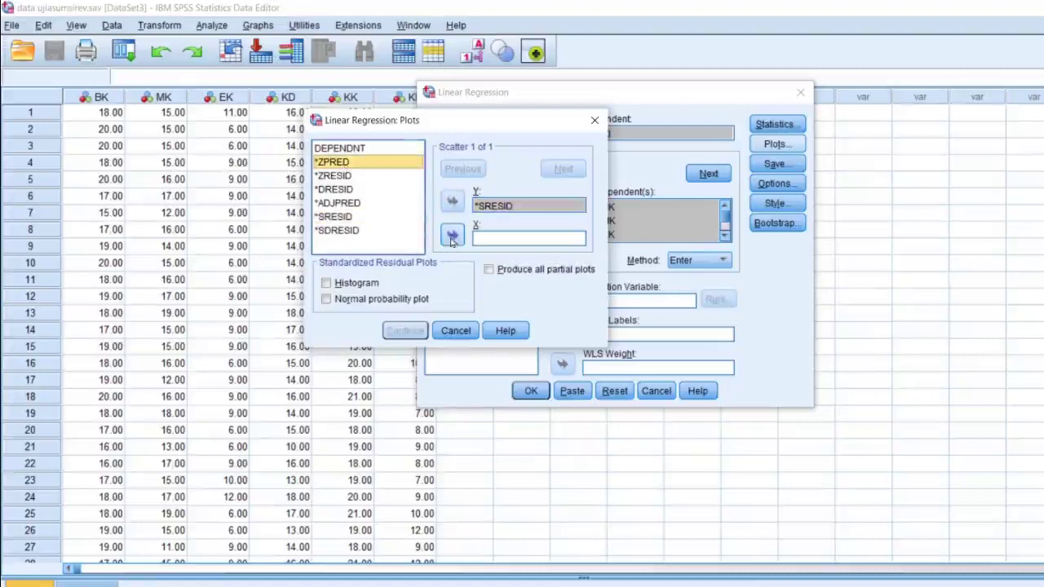
pyautogui.click(452, 236)
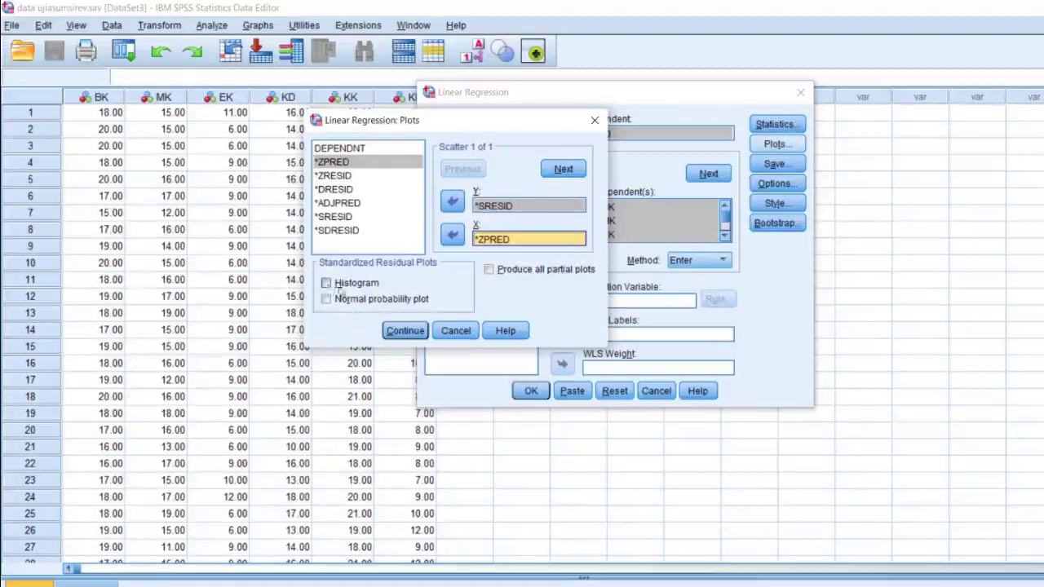
pyautogui.click(326, 284)
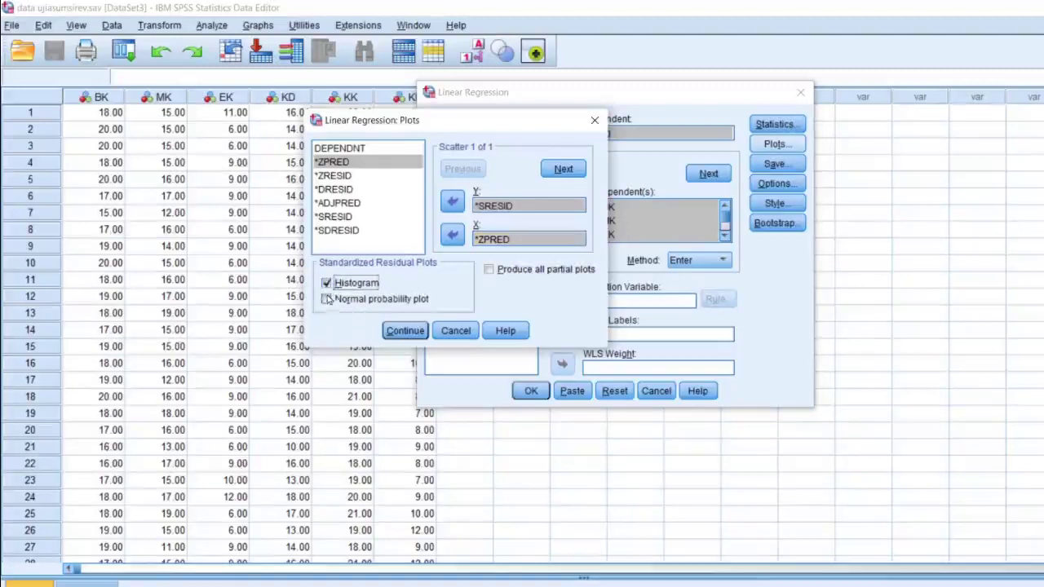
pyautogui.click(327, 300)
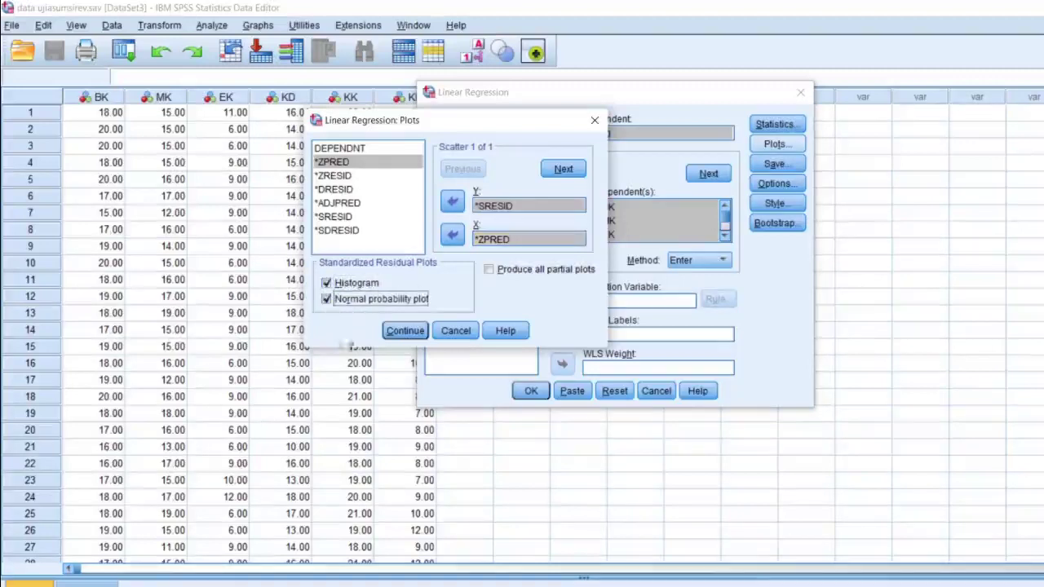
pyautogui.click(406, 331)
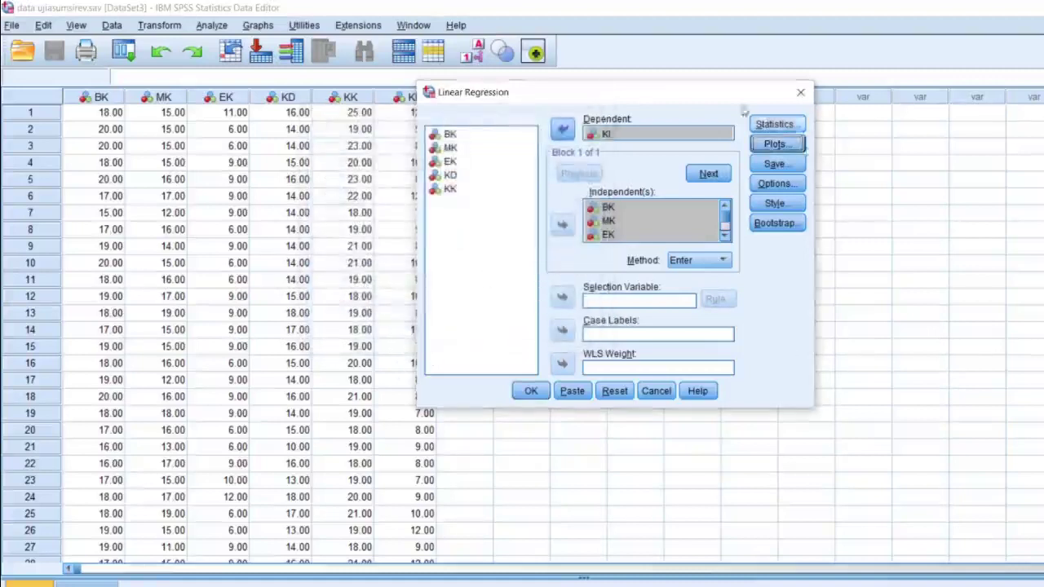
# Step: Run the regression and review the Model Summary, ANOVA and Coefficients tables in the output
pyautogui.click(531, 391)
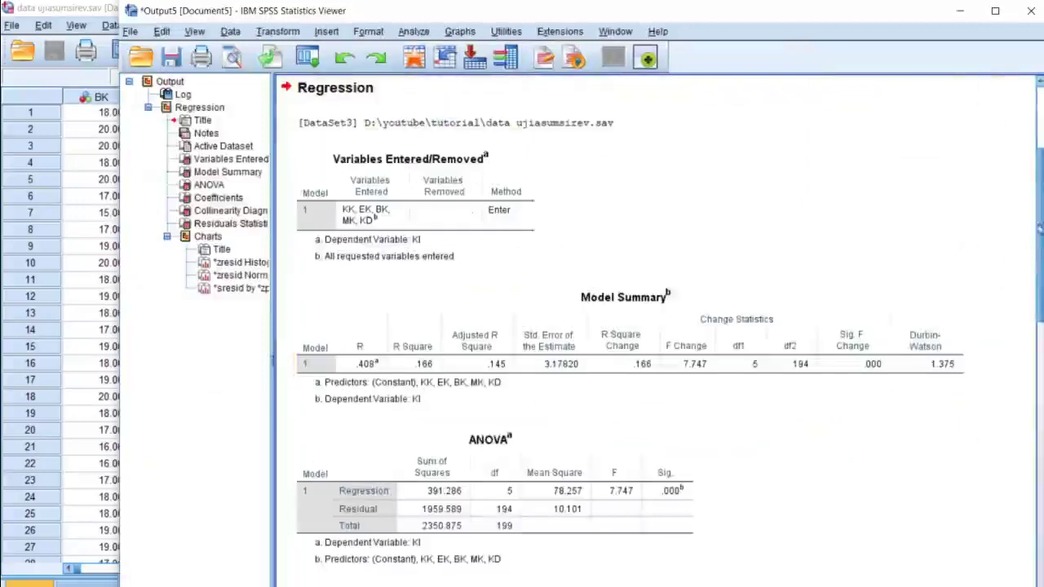
pyautogui.scroll(-2, 1041, 237)
pyautogui.moveTo(1041, 236)
pyautogui.mouseDown()
pyautogui.moveTo(1041, 259)
pyautogui.moveTo(1042, 229)
pyautogui.mouseUp()
pyautogui.scroll(-5, 1041, 228)
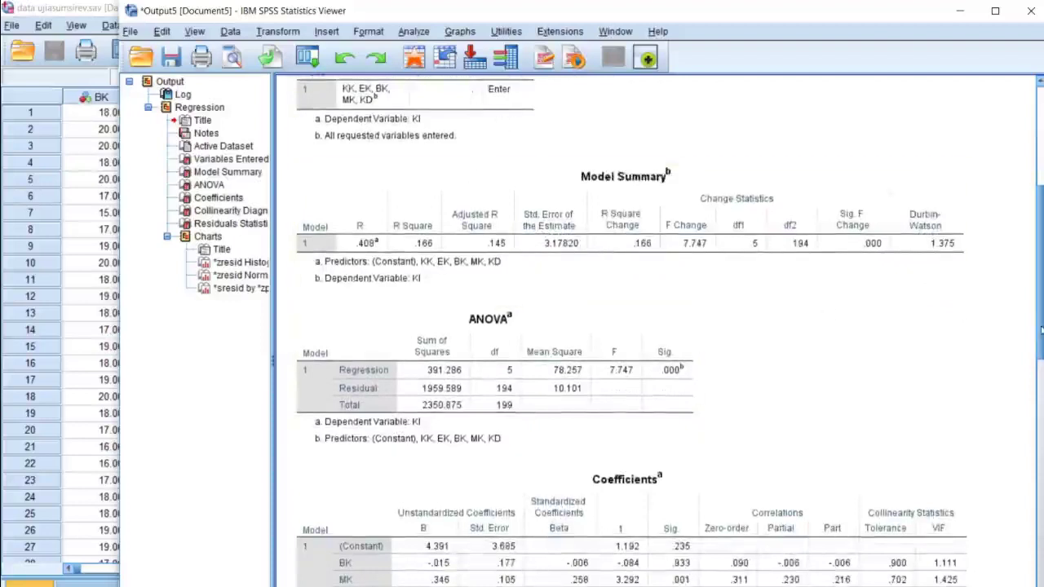
pyautogui.scroll(-3, 1040, 346)
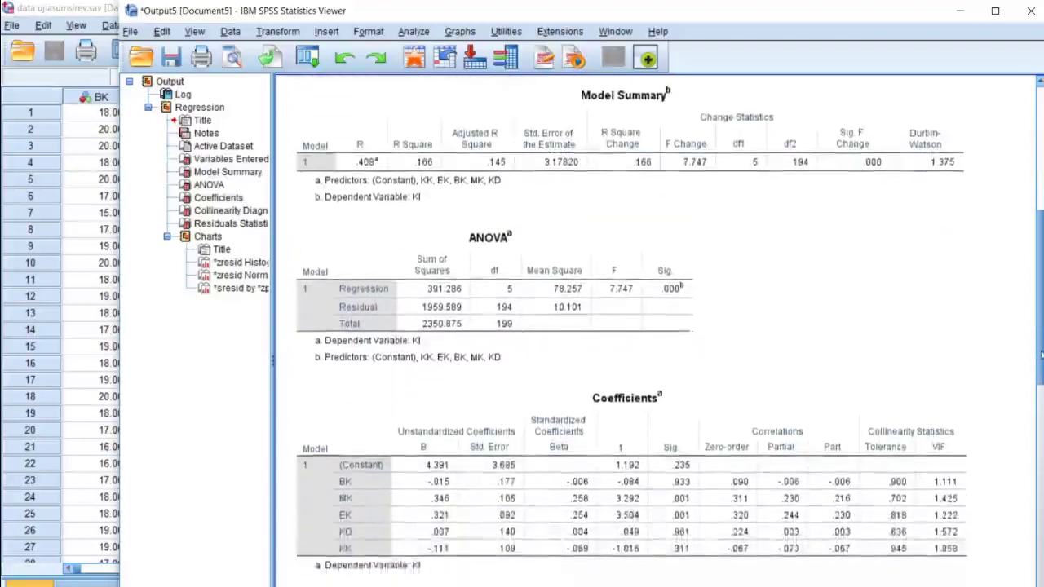
pyautogui.scroll(3, 1039, 335)
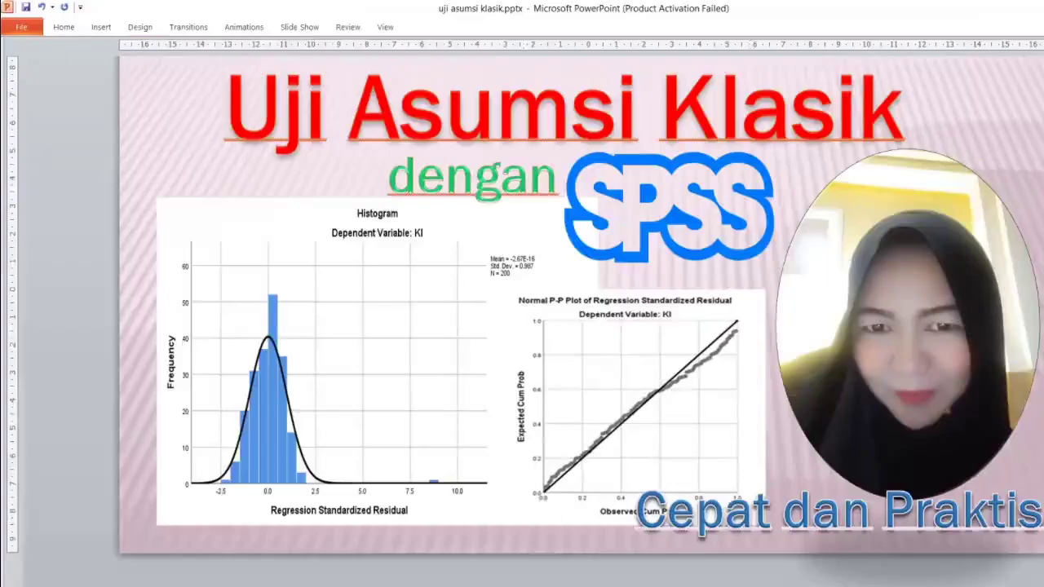
# Step: Switch to the PowerPoint presentation uji asumsi klasik.pptx and read the normality test criteria on the Uji normalitas slide
pyautogui.scroll(-3, 571, 327)
pyautogui.scroll(-6, 571, 326)
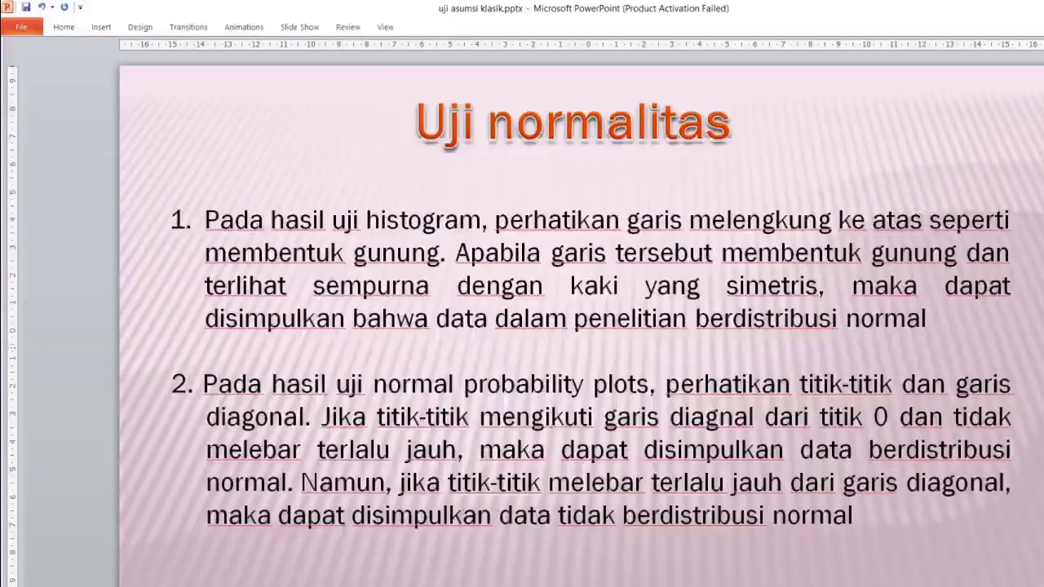
pyautogui.scroll(6, 571, 327)
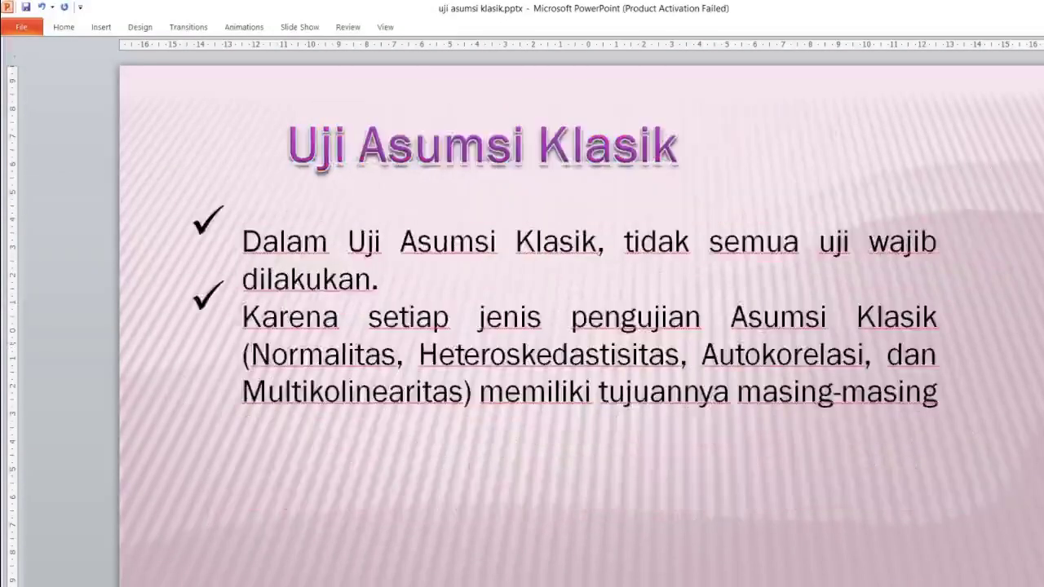
pyautogui.scroll(-3, 571, 326)
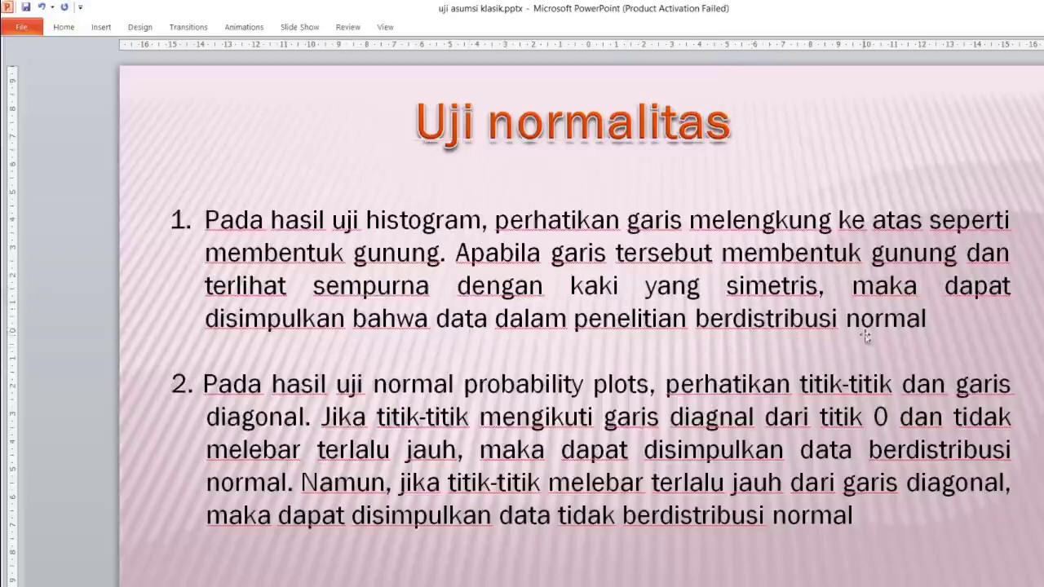
# Step: Switch to the SPSS output and examine the histogram of the standardized residuals for a symmetric, bell-shaped curve
pyautogui.moveTo(732, 584)
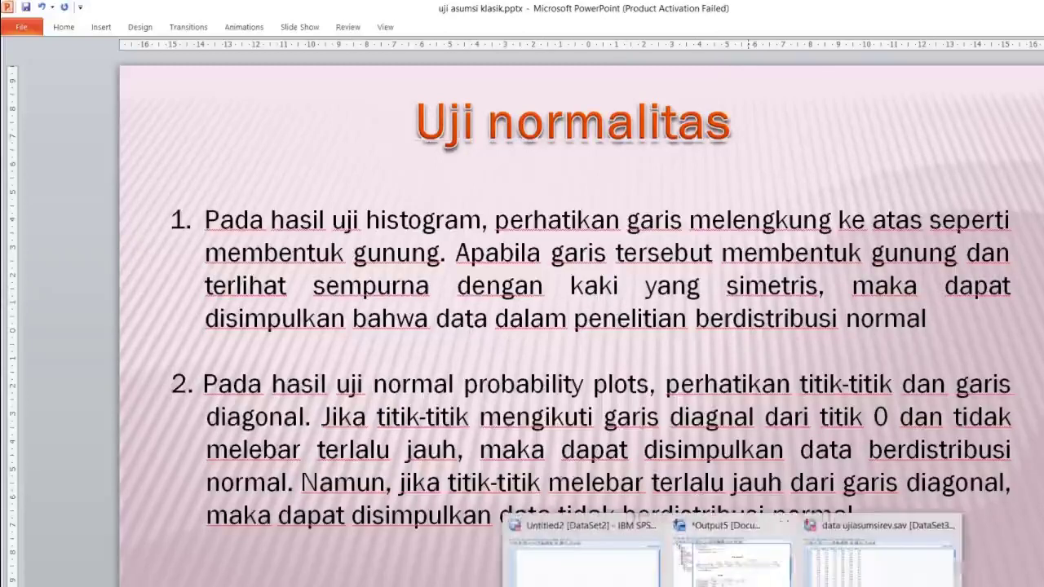
pyautogui.click(732, 531)
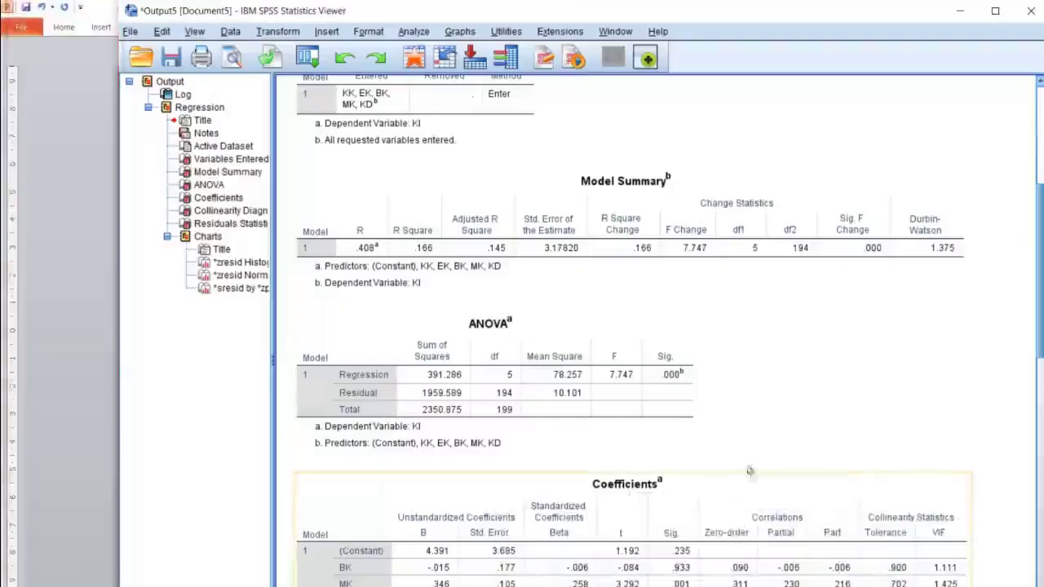
pyautogui.scroll(-8, 881, 310)
pyautogui.scroll(-6, 895, 350)
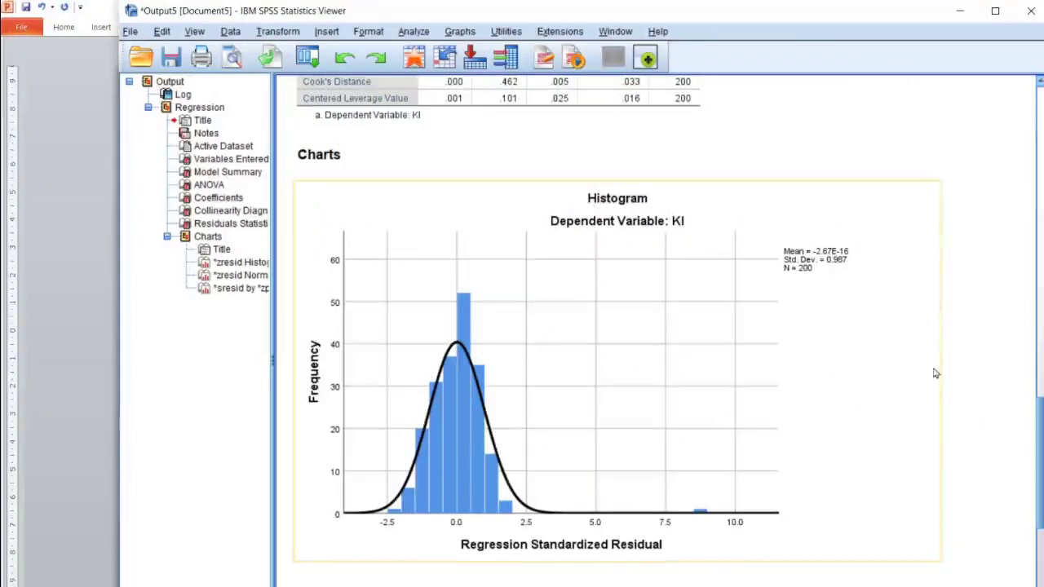
pyautogui.scroll(-2, 936, 373)
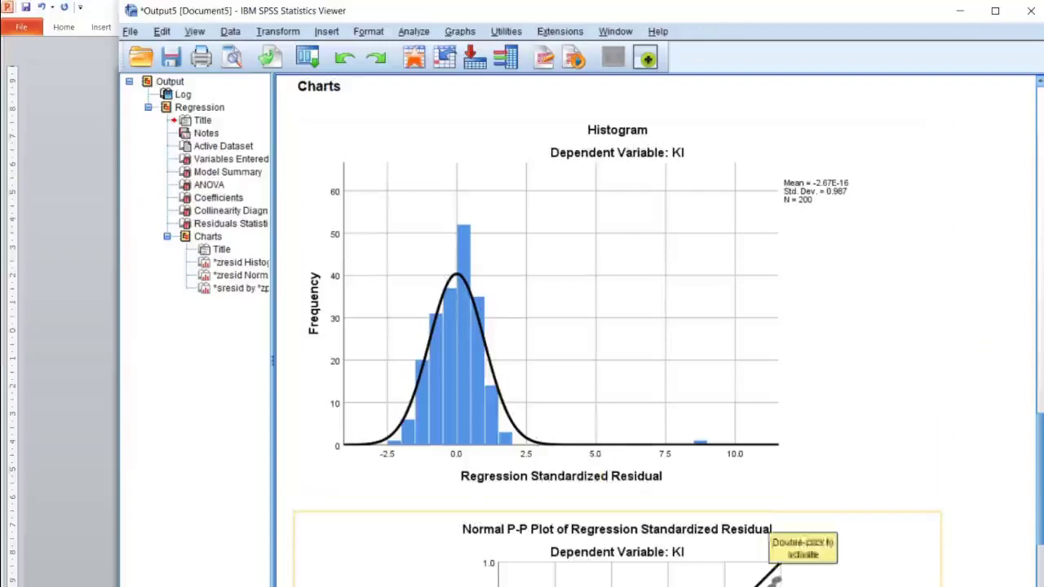
# Step: Read the probability plot criterion on the Uji normalitas slide in PowerPoint, and compare it with the Normal P-P Plot in the SPSS output
pyautogui.hotkey('alt', 'Tab')
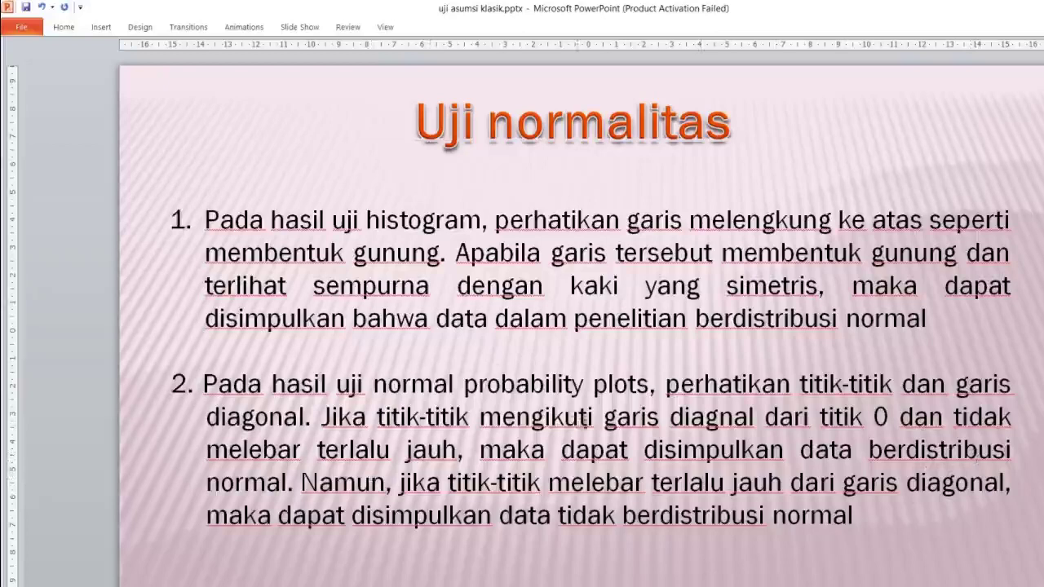
pyautogui.click(672, 551)
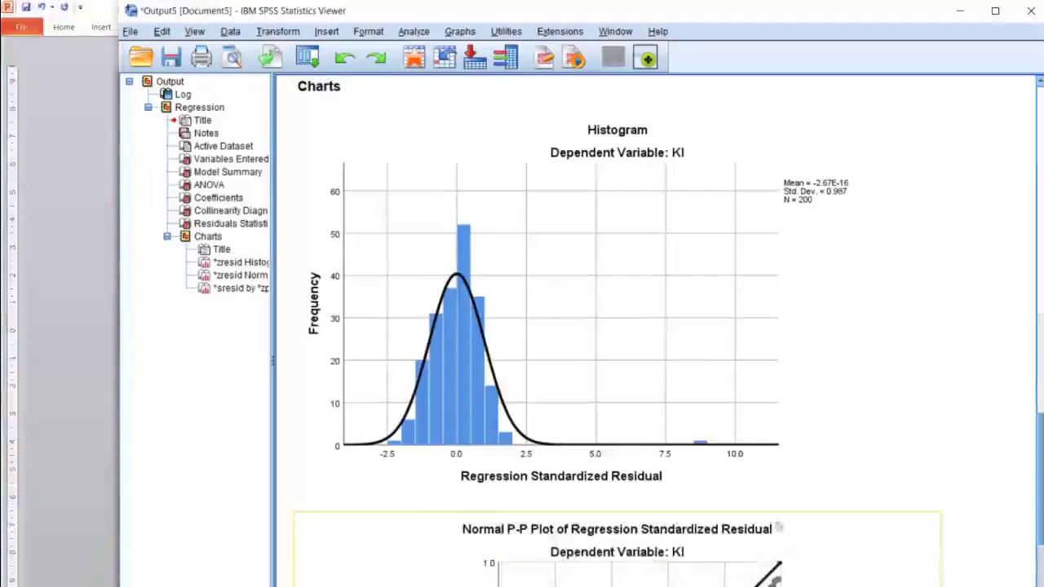
pyautogui.scroll(-5, 887, 402)
pyautogui.scroll(-3, 888, 401)
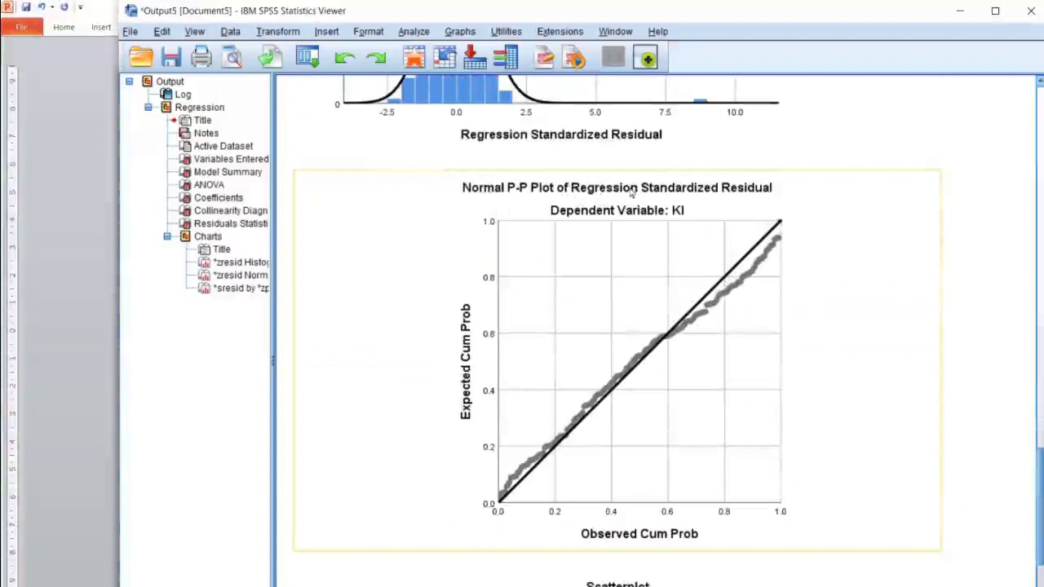
pyautogui.scroll(-2, 880, 303)
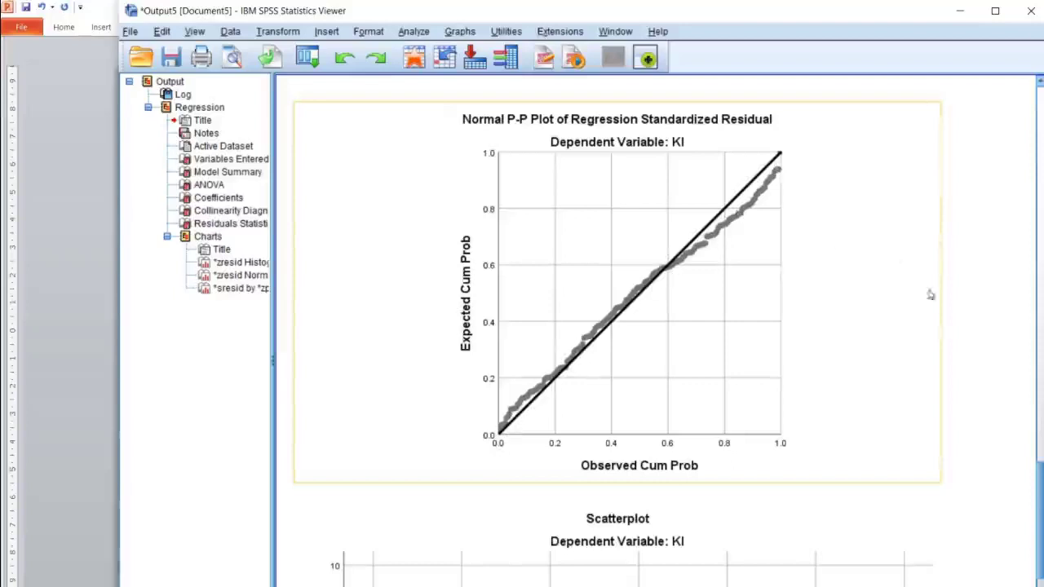
pyautogui.click(972, 411)
pyautogui.click(835, 349)
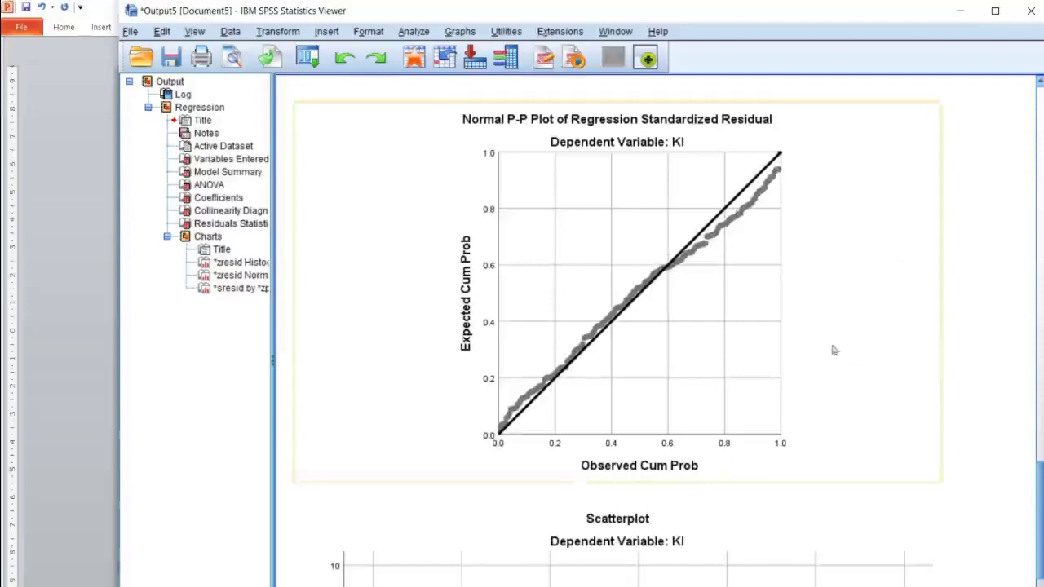
pyautogui.click(967, 420)
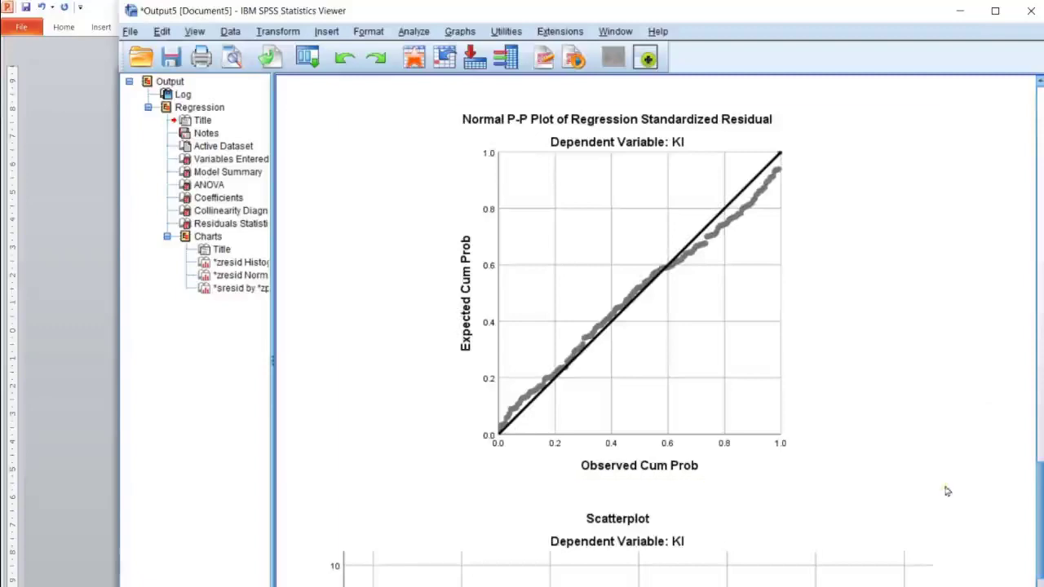
# Step: Switch back to the PowerPoint presentation and read the heteroskedasticity criterion on the Uji Heteroskedastisitas slide
pyautogui.hotkey('alt', 'Tab')
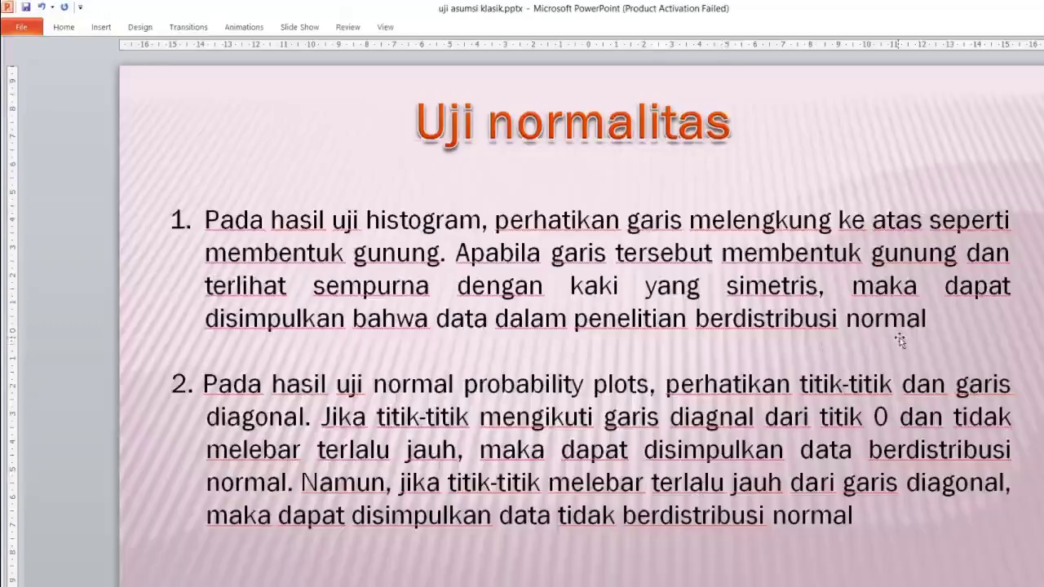
pyautogui.scroll(-2, 900, 341)
pyautogui.scroll(1, 899, 341)
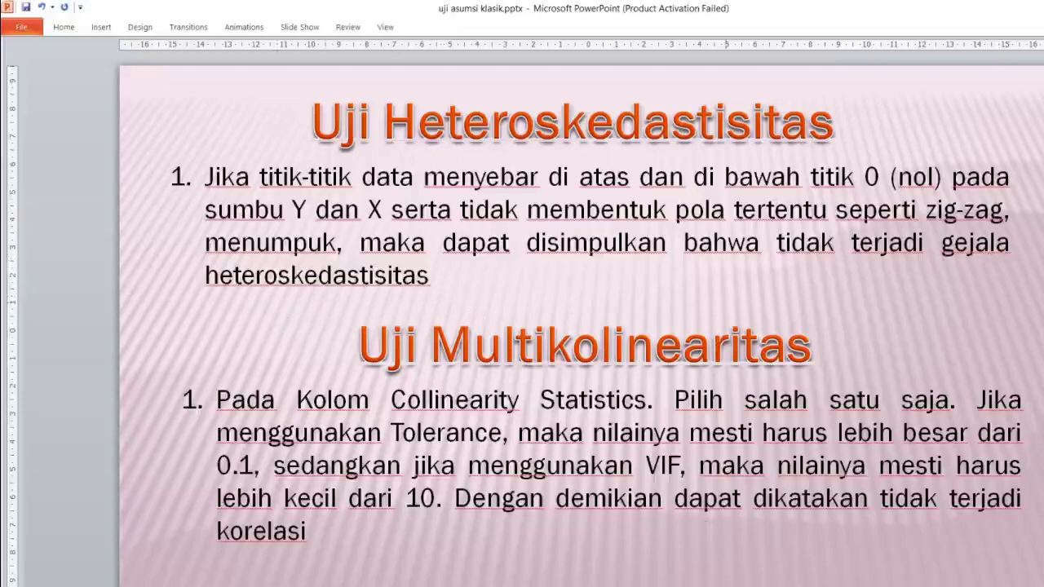
# Step: Examine the spread of points around zero in the SPSS residual scatterplot, and return to the PowerPoint slide with the Uji Multikolinearitas criteria
pyautogui.moveTo(784, 584)
pyautogui.click(759, 569)
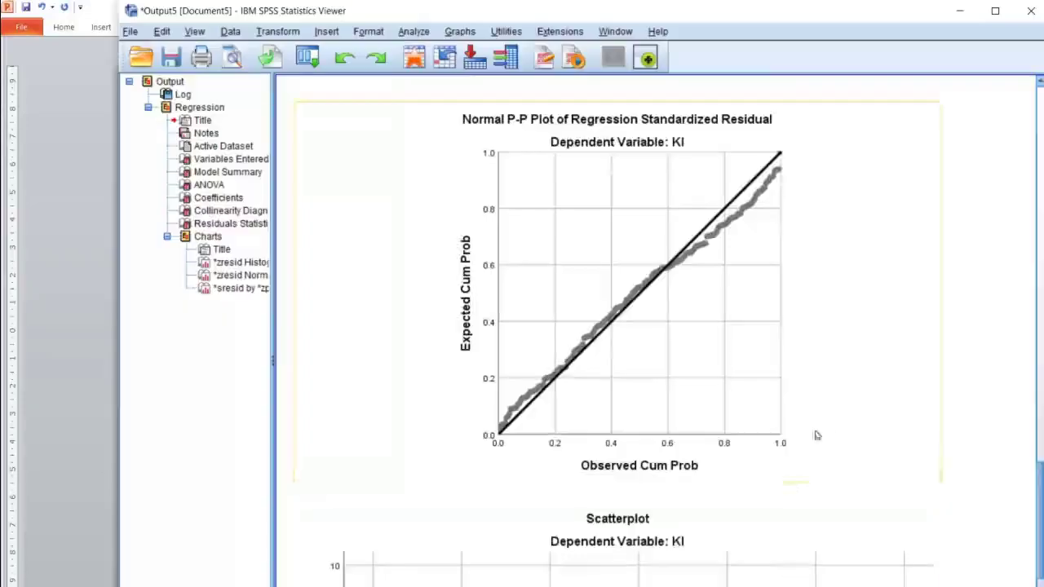
pyautogui.scroll(-5, 865, 413)
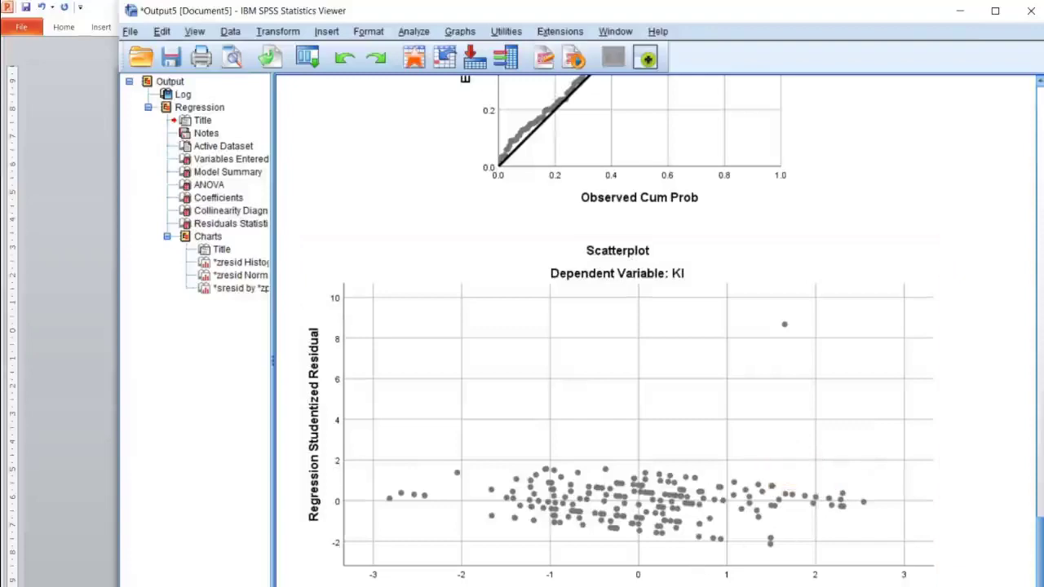
pyautogui.hotkey('alt', 'Tab')
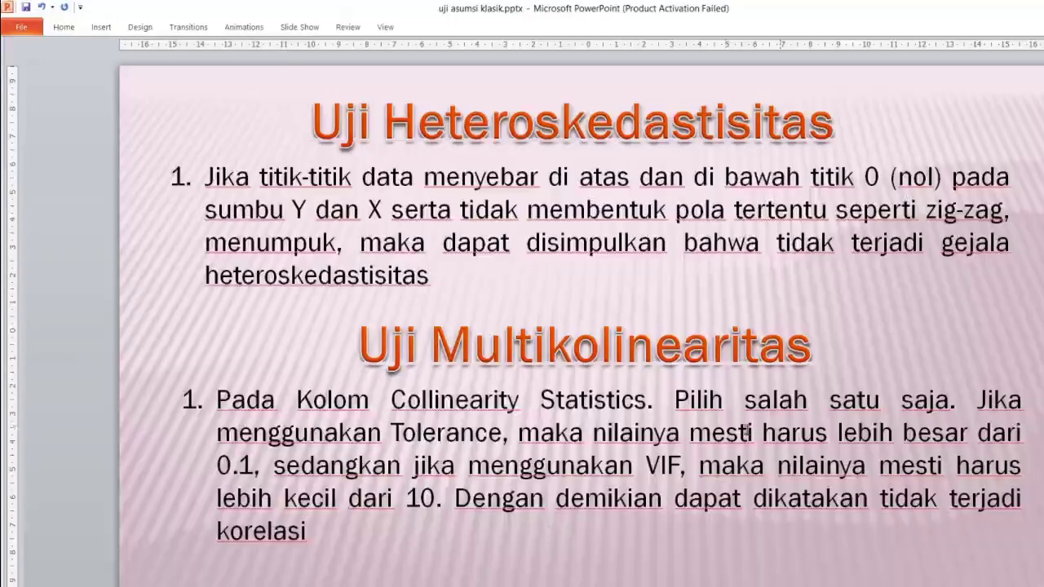